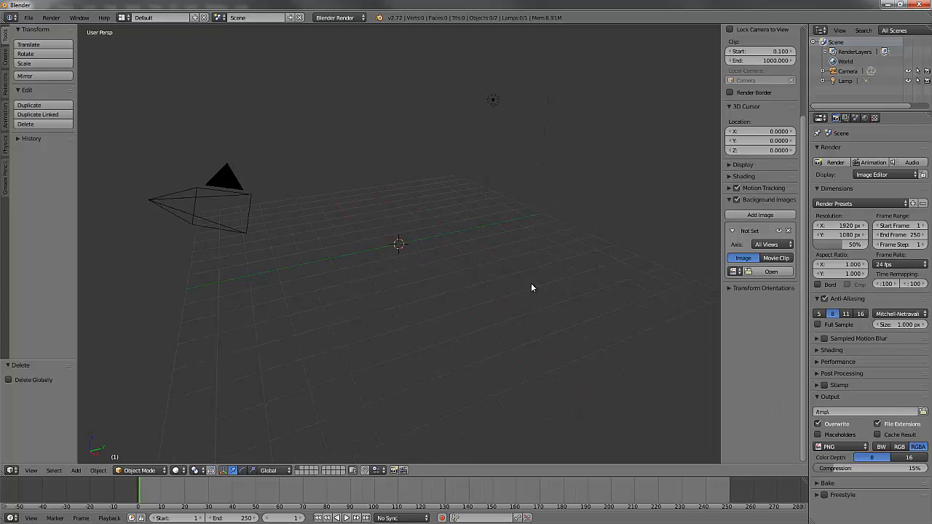
{"action": "left_click", "coordinate": [730, 200]}
{"action": "left_click", "coordinate": [736, 200]}
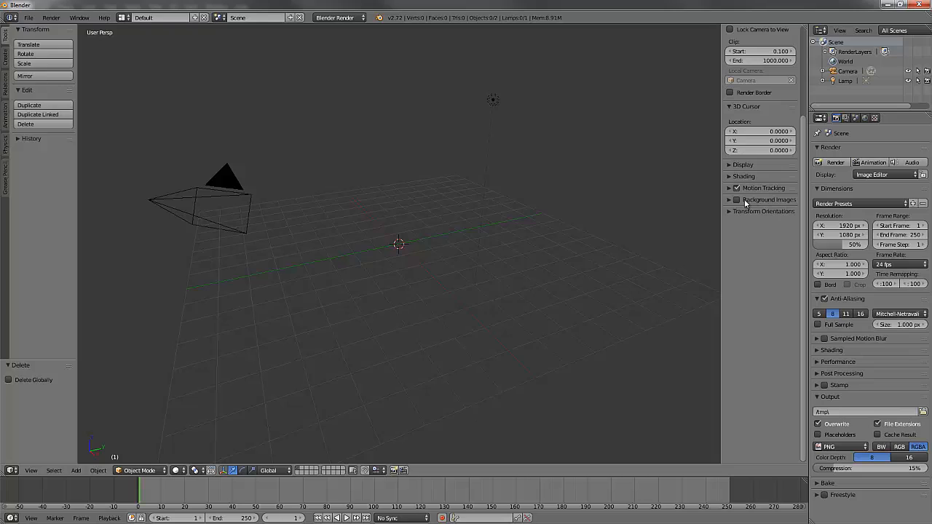
{"action": "left_click", "coordinate": [736, 200]}
{"action": "left_click", "coordinate": [729, 199]}
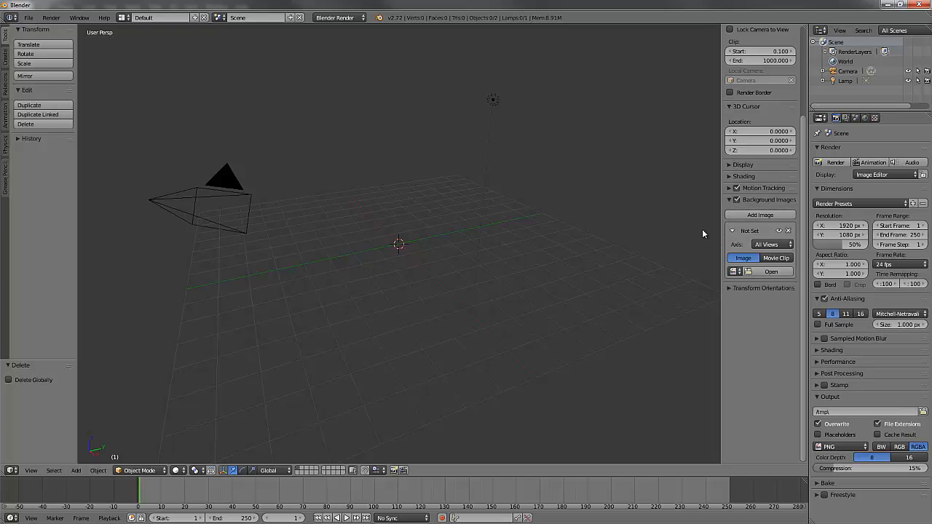
Add a second background image slot and load brogbeastflat.jpg from the Desktop folder into the first slot.
{"action": "left_click", "coordinate": [761, 215]}
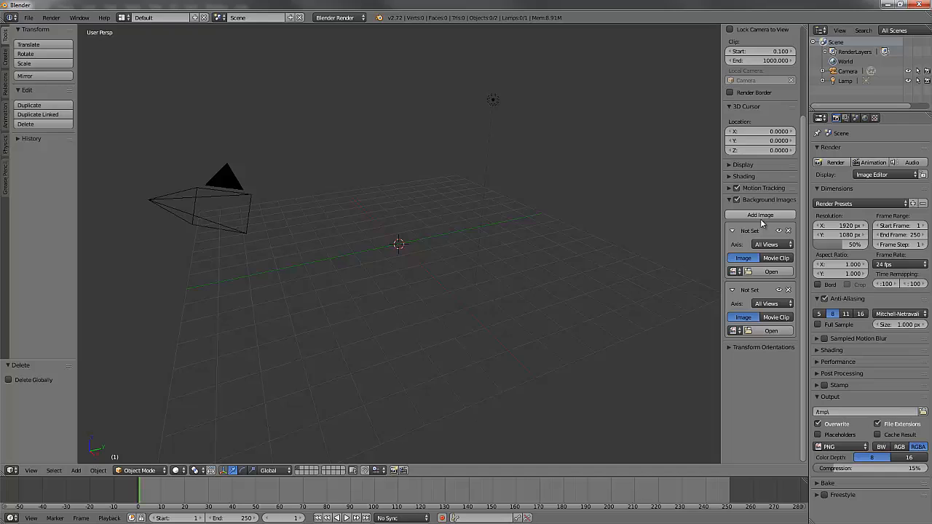
{"action": "left_click", "coordinate": [749, 272]}
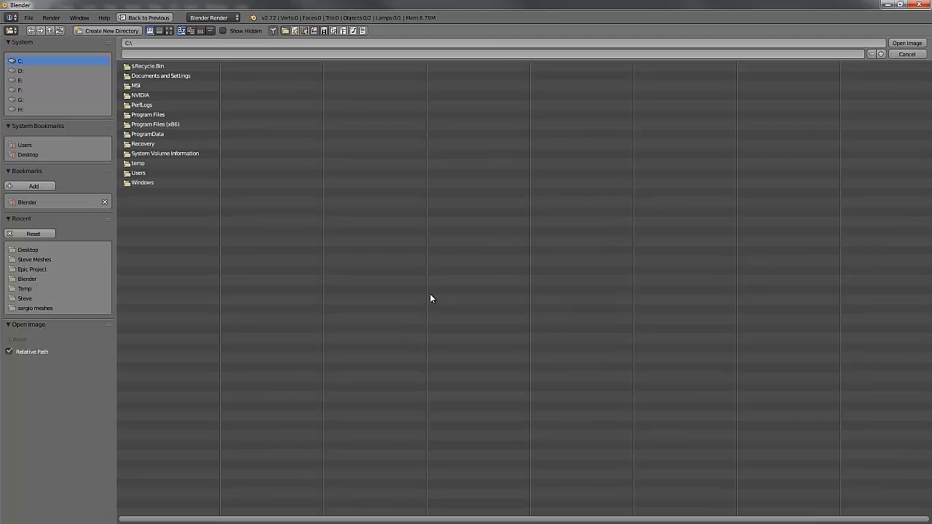
{"action": "left_click", "coordinate": [32, 252]}
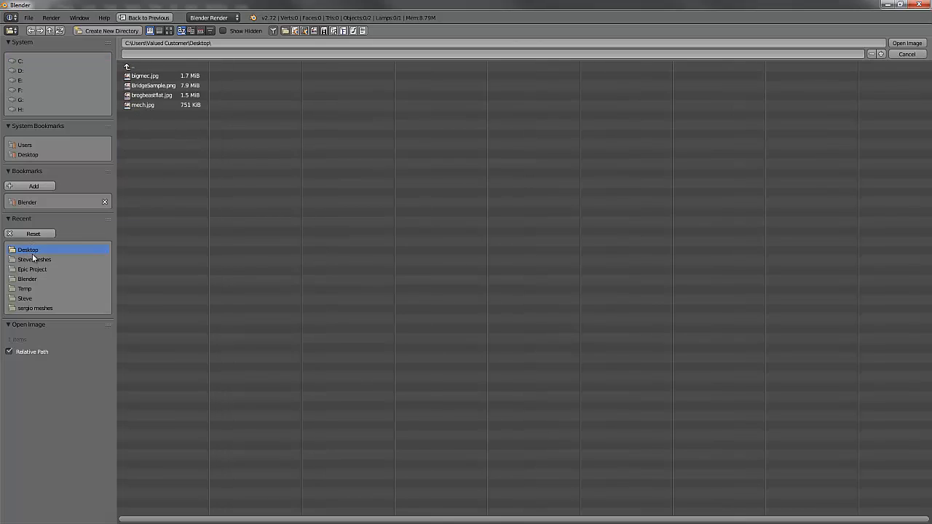
{"action": "left_click", "coordinate": [148, 97]}
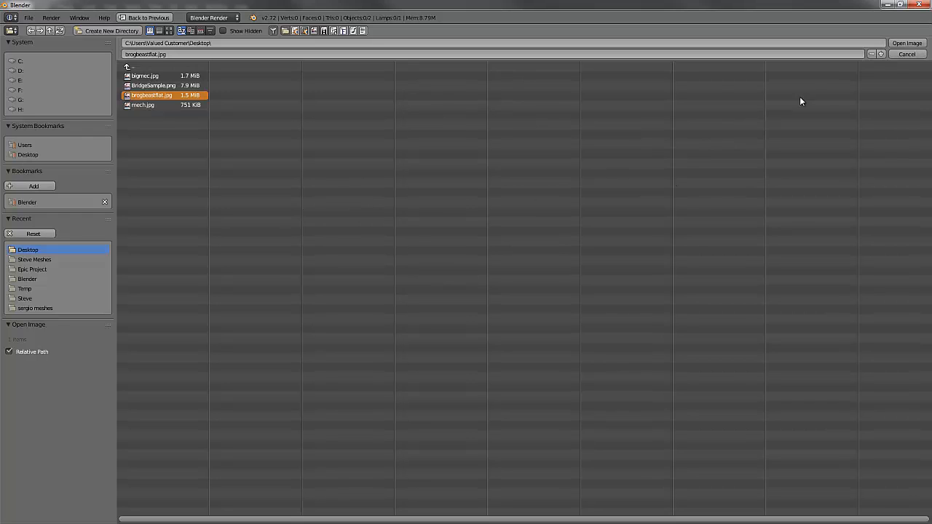
{"action": "left_click", "coordinate": [907, 43]}
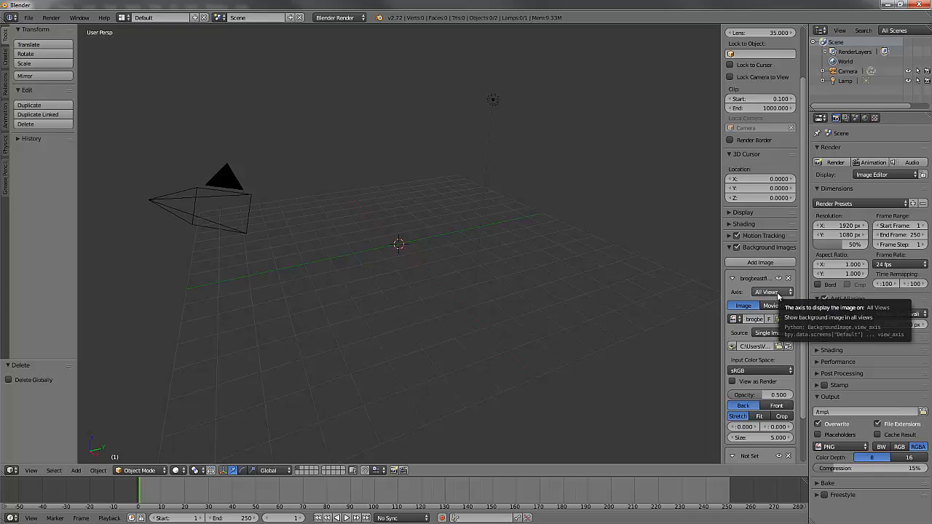
Restrict the first background image to the Front axis and display the scene in front orthographic view.
{"action": "left_click", "coordinate": [790, 292]}
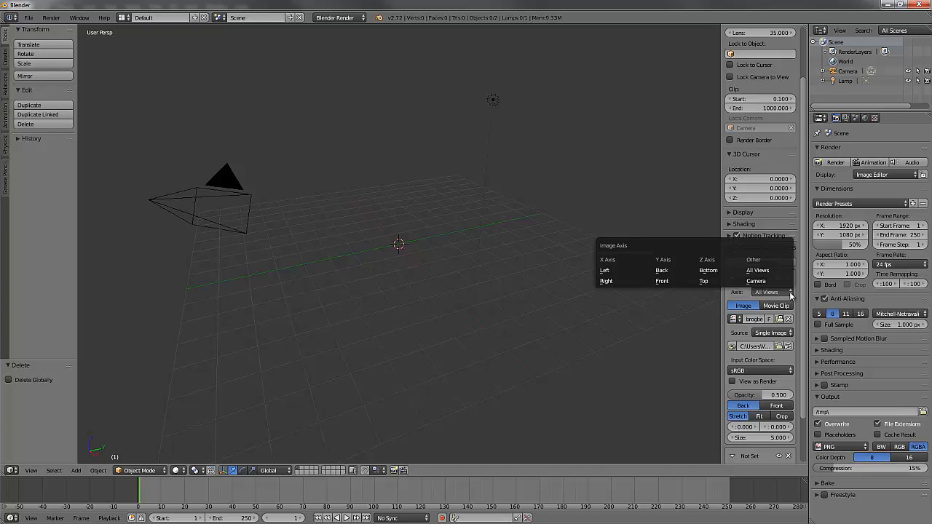
{"action": "left_click", "coordinate": [667, 281]}
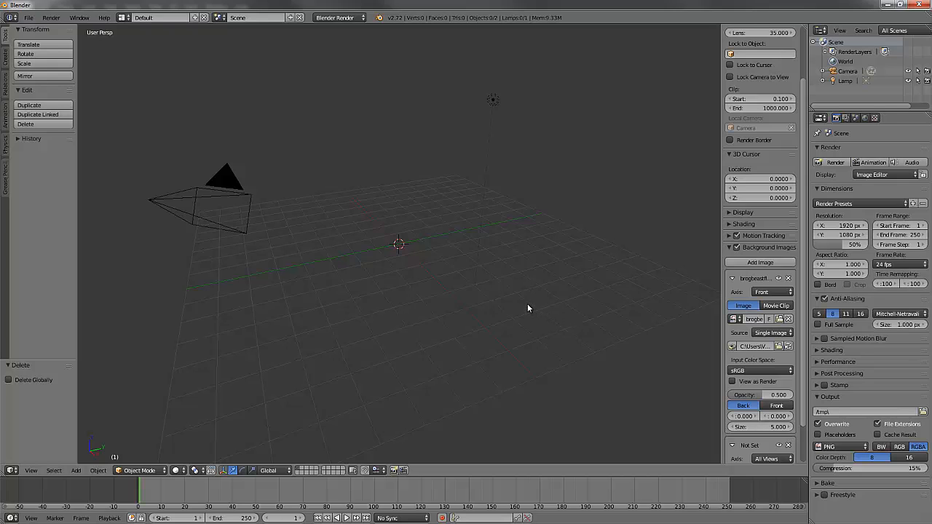
{"action": "key", "text": "KP_1"}
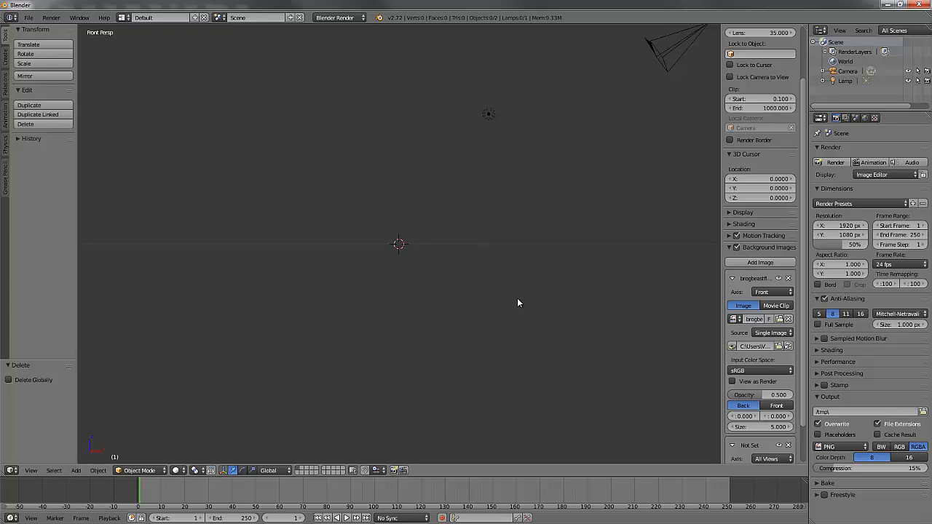
{"action": "key", "text": "KP_5"}
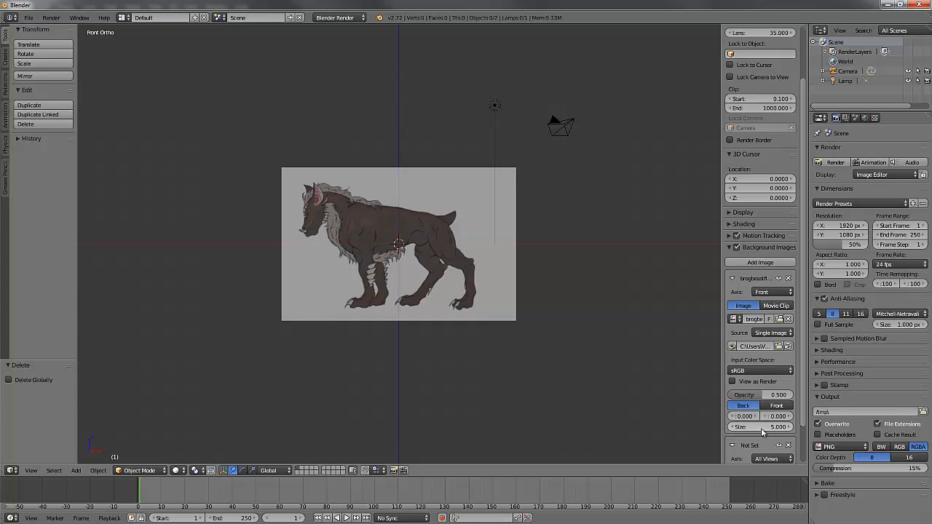
Try reducing the front background image's size to 4.700, and restore it to 5.000.
{"action": "left_click", "coordinate": [732, 428]}
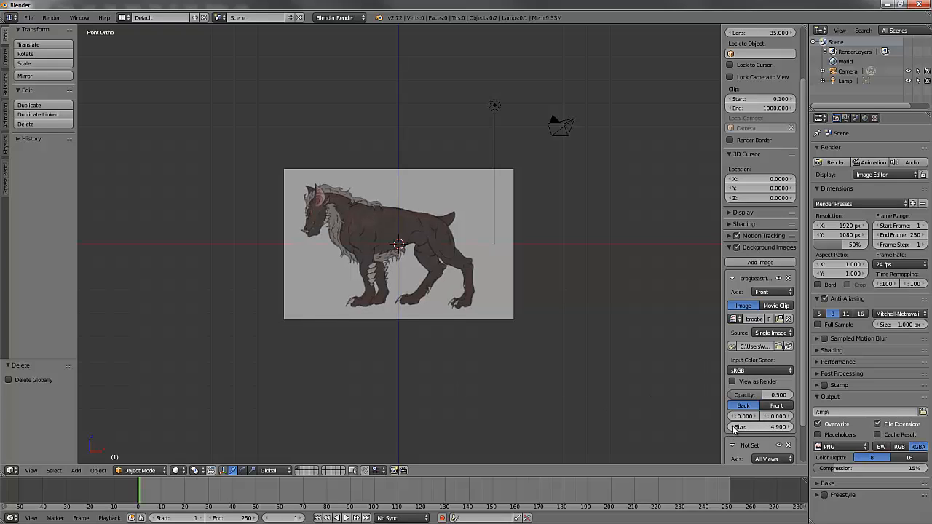
{"action": "left_click", "coordinate": [733, 428]}
{"action": "left_click", "coordinate": [732, 428]}
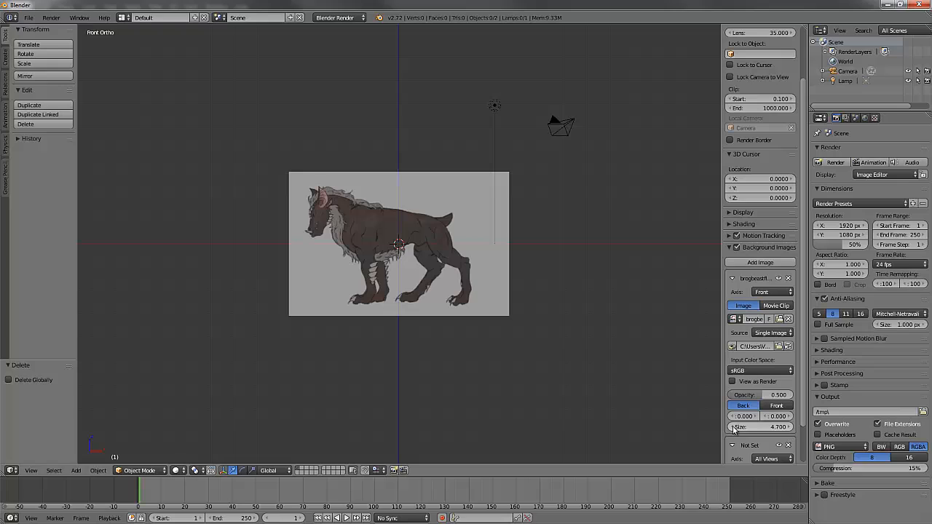
{"action": "left_click", "coordinate": [791, 427]}
{"action": "left_click", "coordinate": [791, 428]}
{"action": "left_click", "coordinate": [791, 427]}
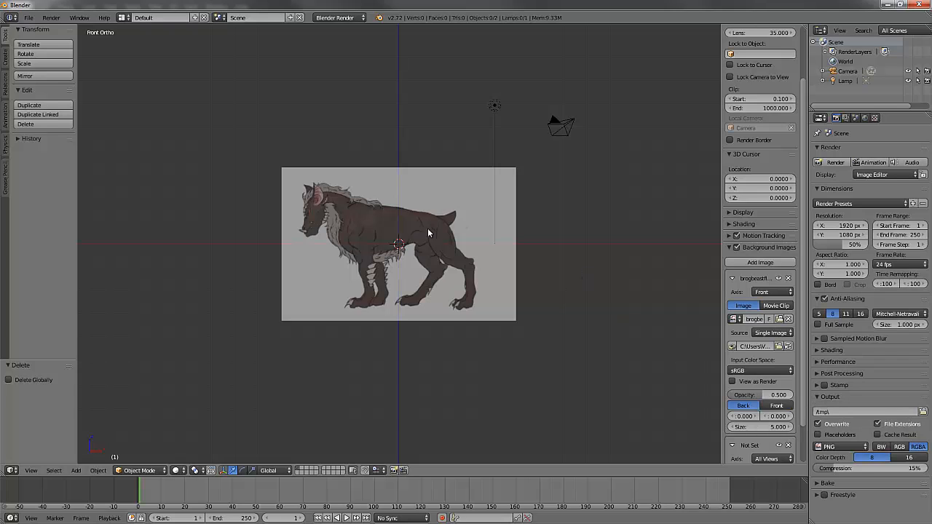
Set the front background image's opacity to 0.539.
{"action": "mouse_move", "coordinate": [761, 394]}
{"action": "left_mouse_down"}
{"action": "mouse_move", "coordinate": [806, 399]}
{"action": "mouse_move", "coordinate": [690, 399]}
{"action": "mouse_move", "coordinate": [764, 402]}
{"action": "left_mouse_up"}
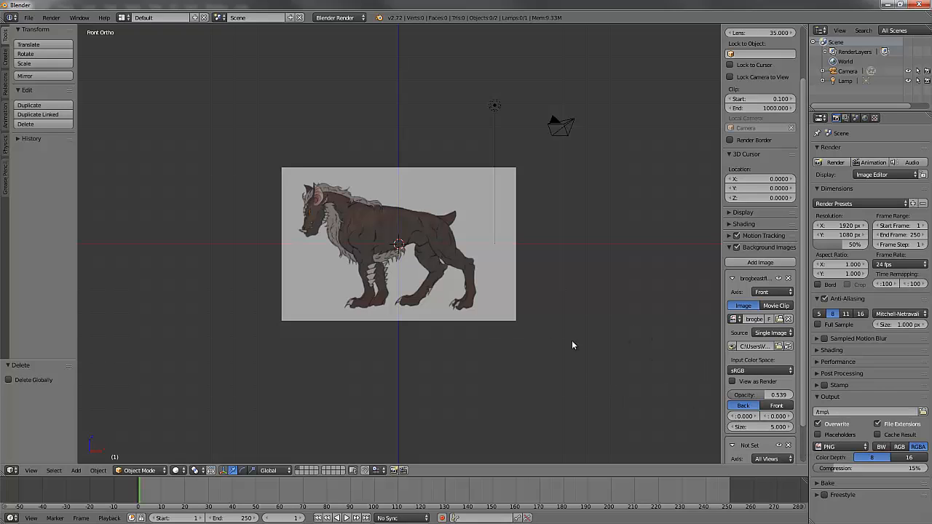
Try offsetting the front background image by 0.300 horizontally and by 0.300 vertically, returning each offset to 0.000.
{"action": "left_click", "coordinate": [756, 418]}
{"action": "left_click", "coordinate": [756, 418]}
{"action": "left_click", "coordinate": [756, 418]}
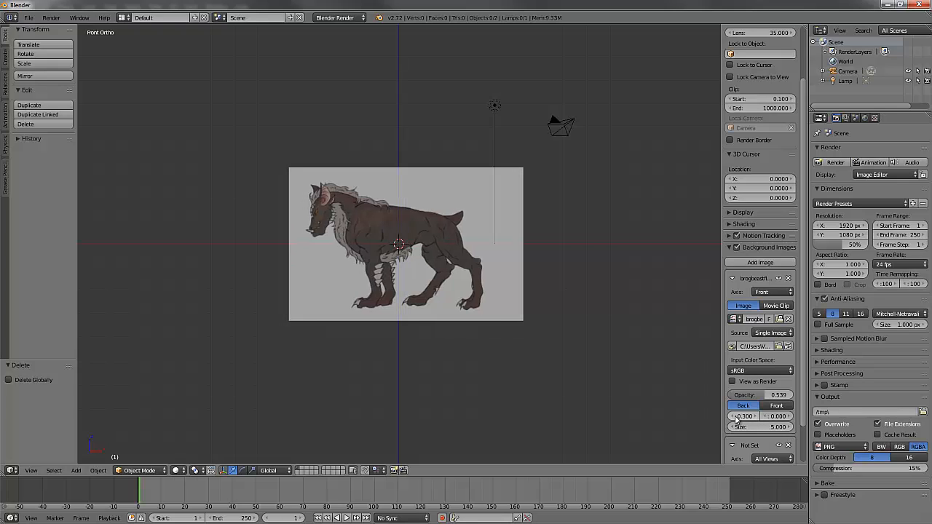
{"action": "left_click", "coordinate": [736, 417]}
{"action": "left_click", "coordinate": [735, 417]}
{"action": "left_click", "coordinate": [736, 417]}
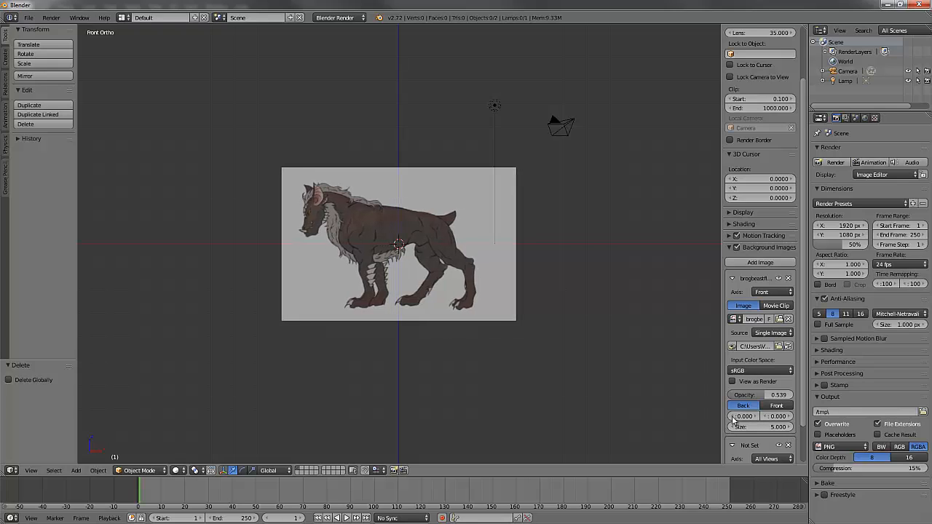
{"action": "left_click", "coordinate": [791, 416]}
{"action": "left_click", "coordinate": [790, 417]}
{"action": "left_click", "coordinate": [791, 417]}
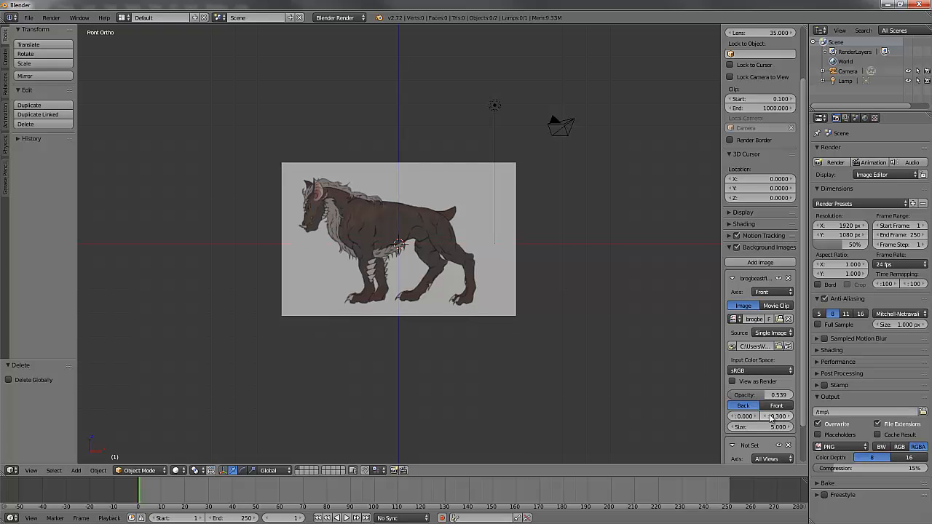
{"action": "left_click", "coordinate": [766, 417]}
{"action": "left_click", "coordinate": [765, 417]}
{"action": "left_click", "coordinate": [765, 416]}
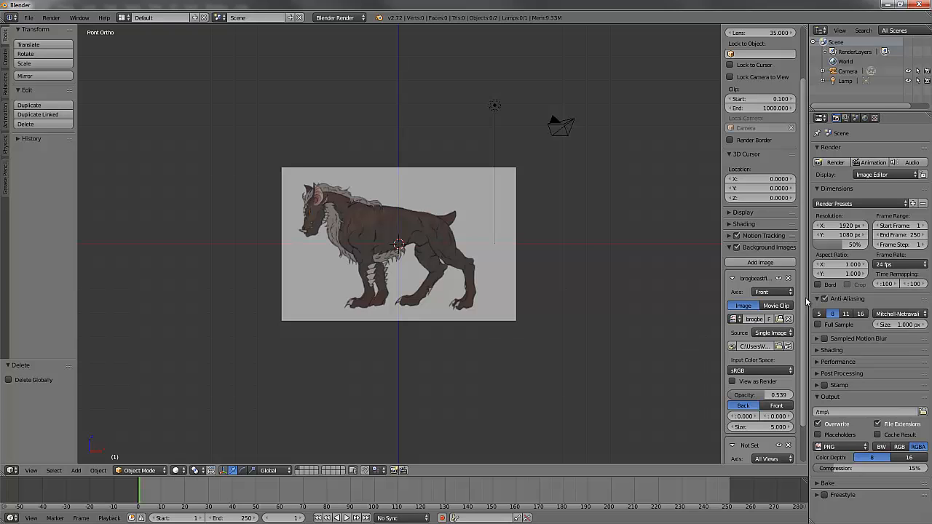
Load brogbeastflat.jpg from the Desktop folder into the second, empty background image slot.
{"action": "left_click_drag", "start_coordinate": [806, 298], "coordinate": [811, 347]}
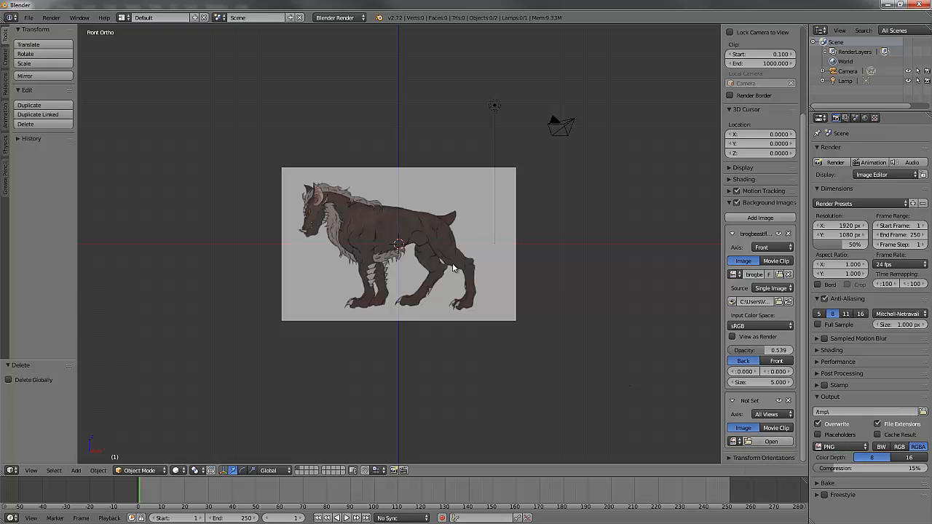
{"action": "left_click", "coordinate": [749, 442]}
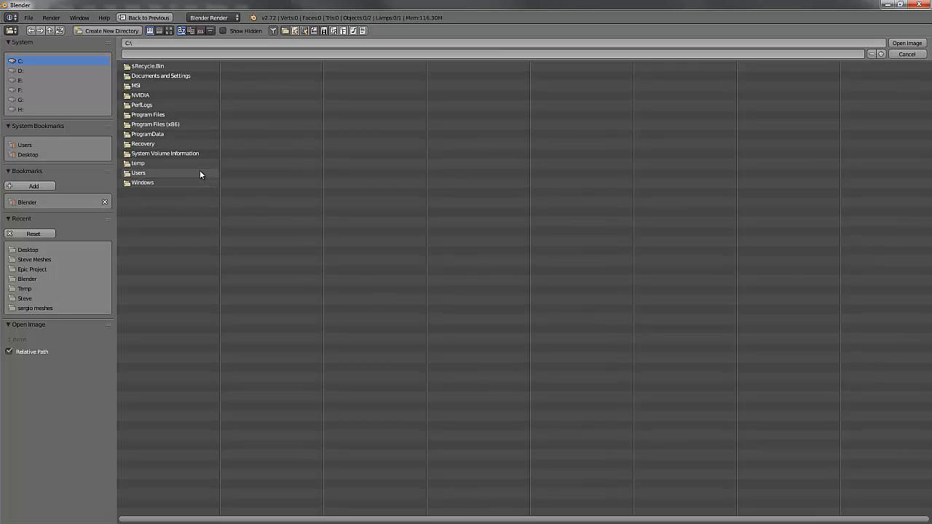
{"action": "left_click", "coordinate": [29, 249]}
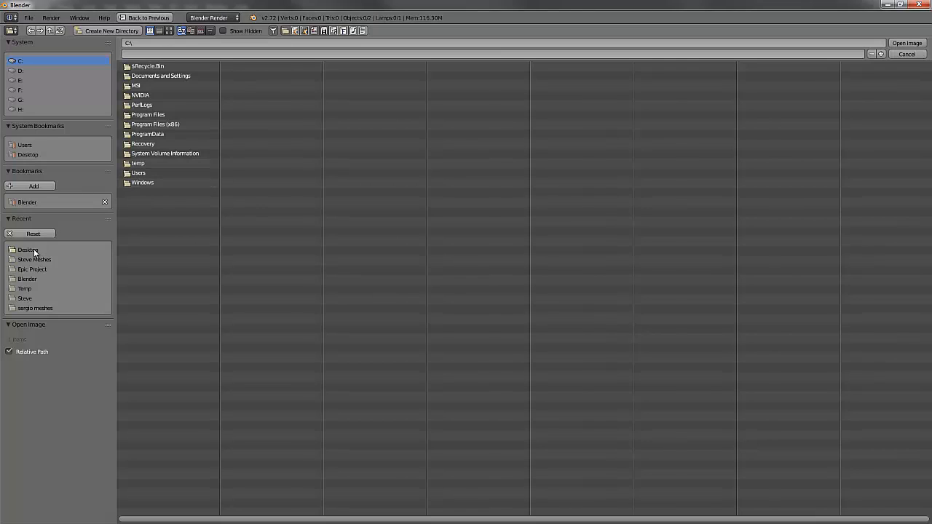
{"action": "left_click", "coordinate": [154, 96]}
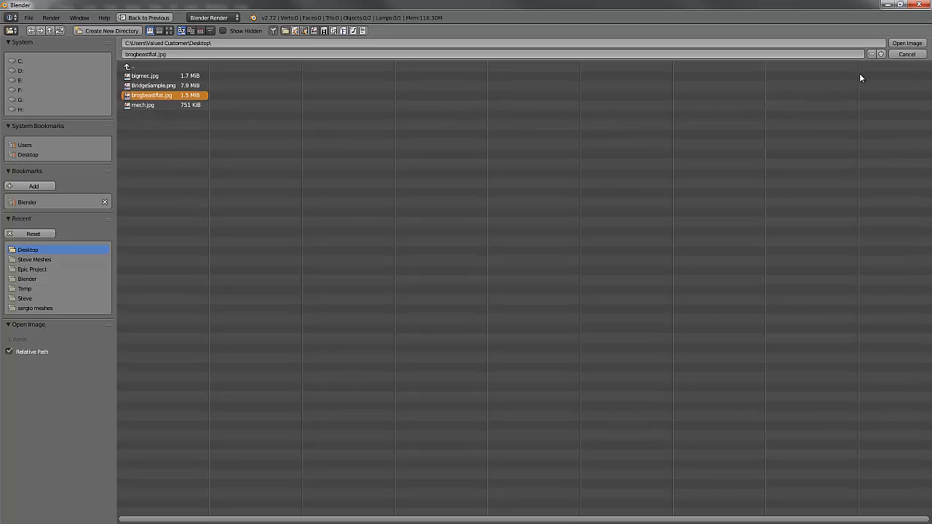
{"action": "left_click", "coordinate": [907, 43]}
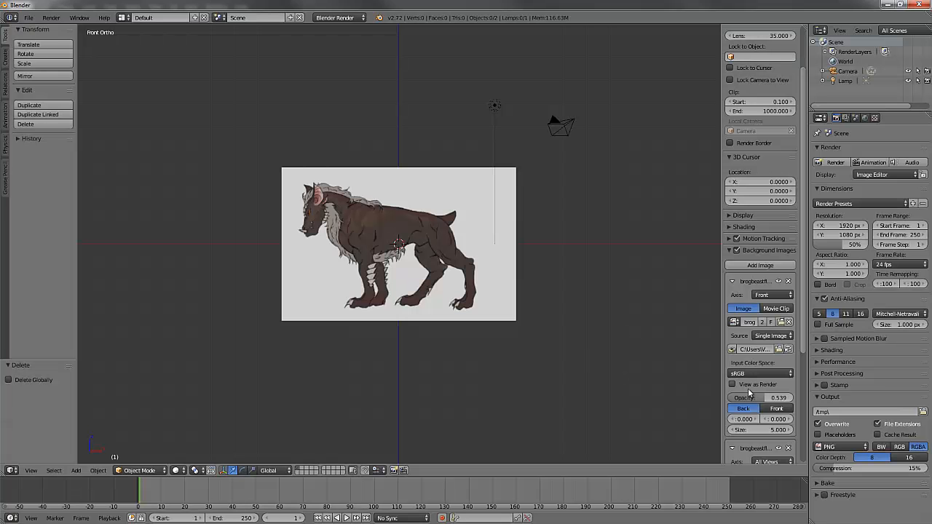
Restrict the second background image to the Right axis.
{"action": "scroll", "coordinate": [798, 332], "scroll_direction": "down", "scroll_amount": 4}
{"action": "scroll", "coordinate": [797, 355], "scroll_direction": "down", "scroll_amount": 2}
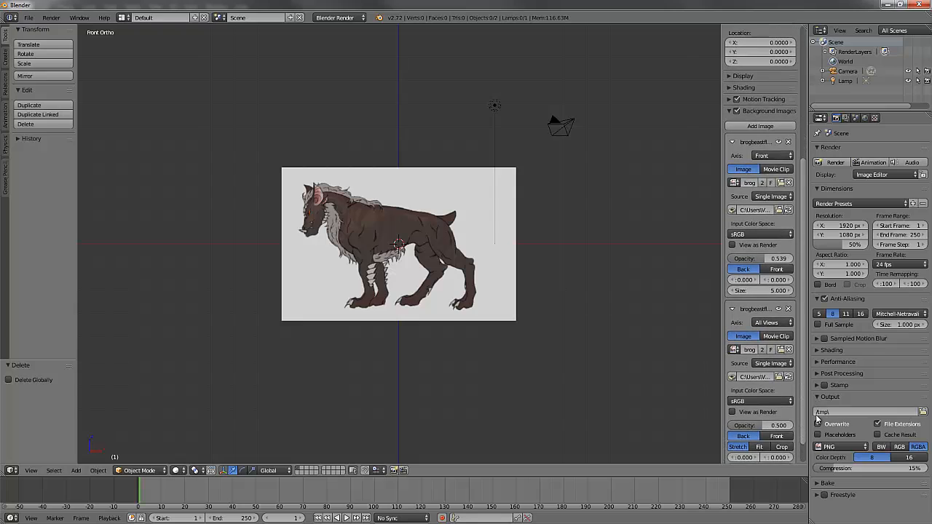
{"action": "left_click", "coordinate": [787, 322]}
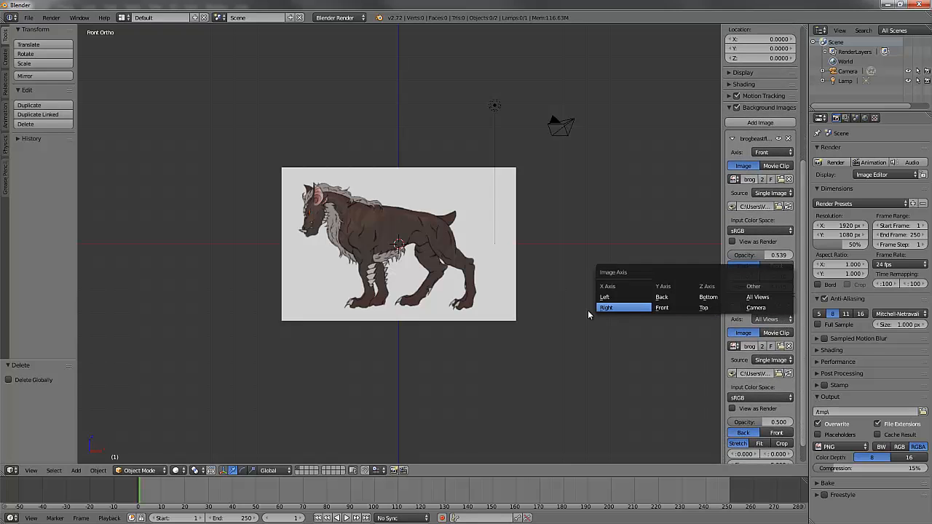
{"action": "left_click", "coordinate": [614, 308]}
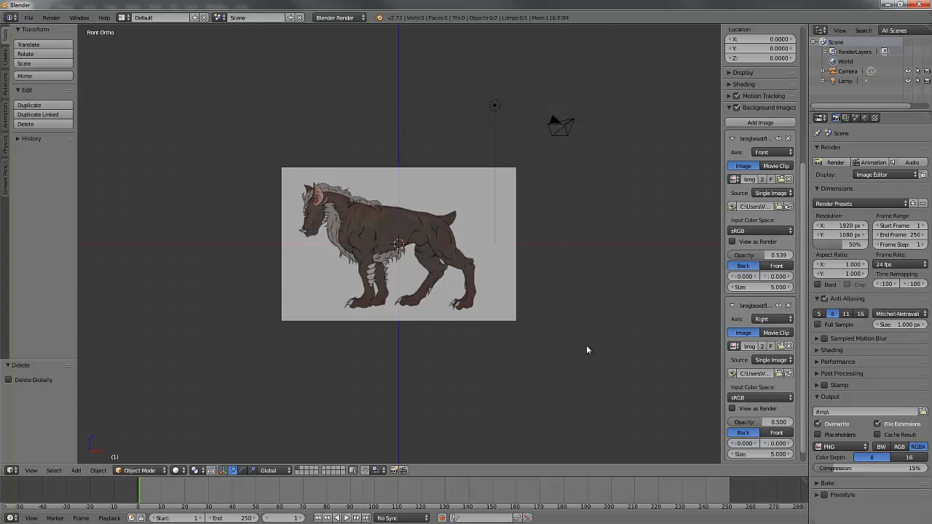
Compare the background images in the right and front orthographic views, ending in the right view.
{"action": "key", "text": "KP_3"}
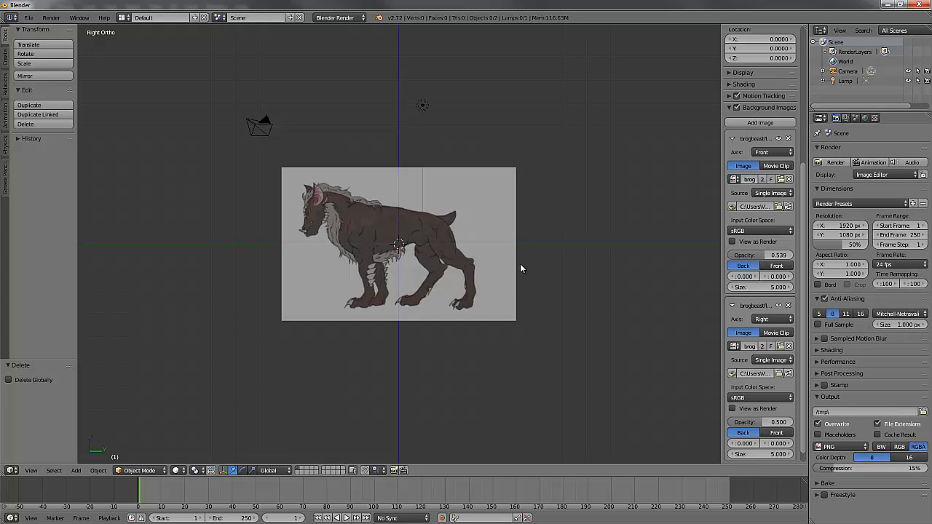
{"action": "key", "text": "KP_1"}
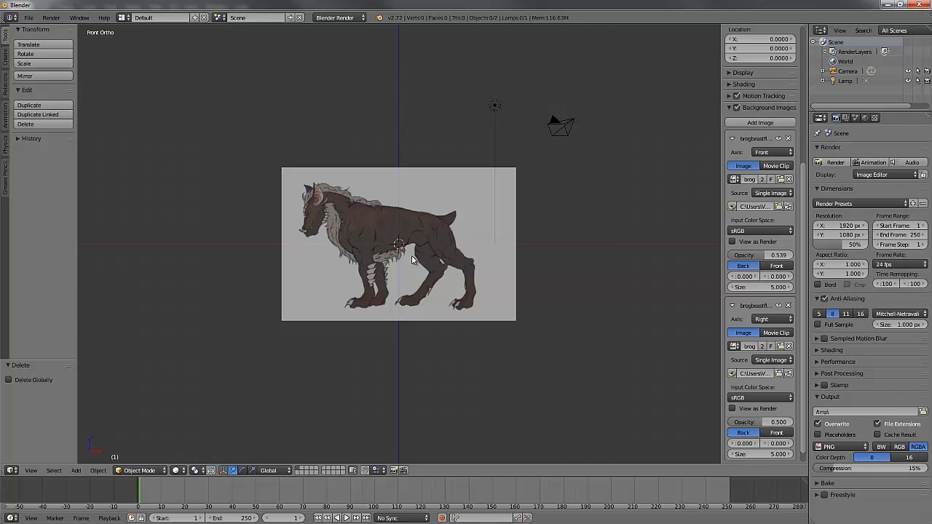
{"action": "key", "text": "KP_3"}
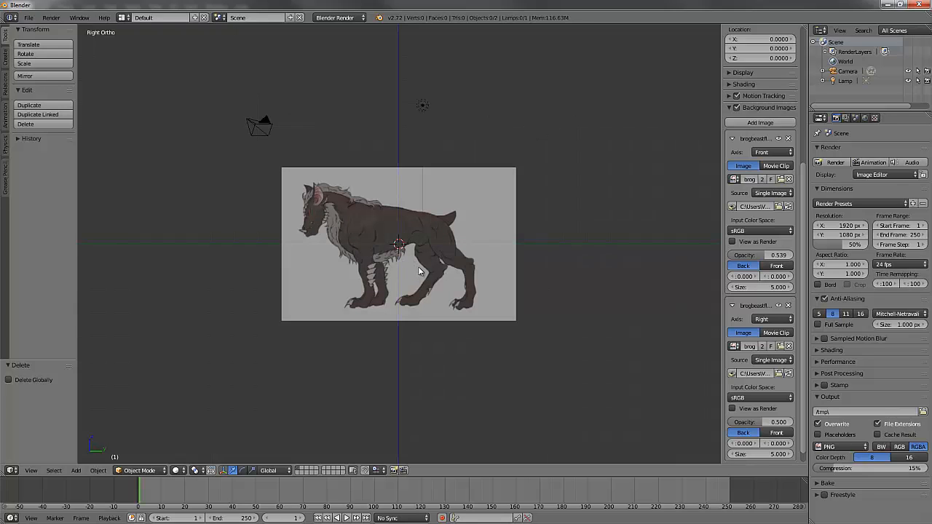